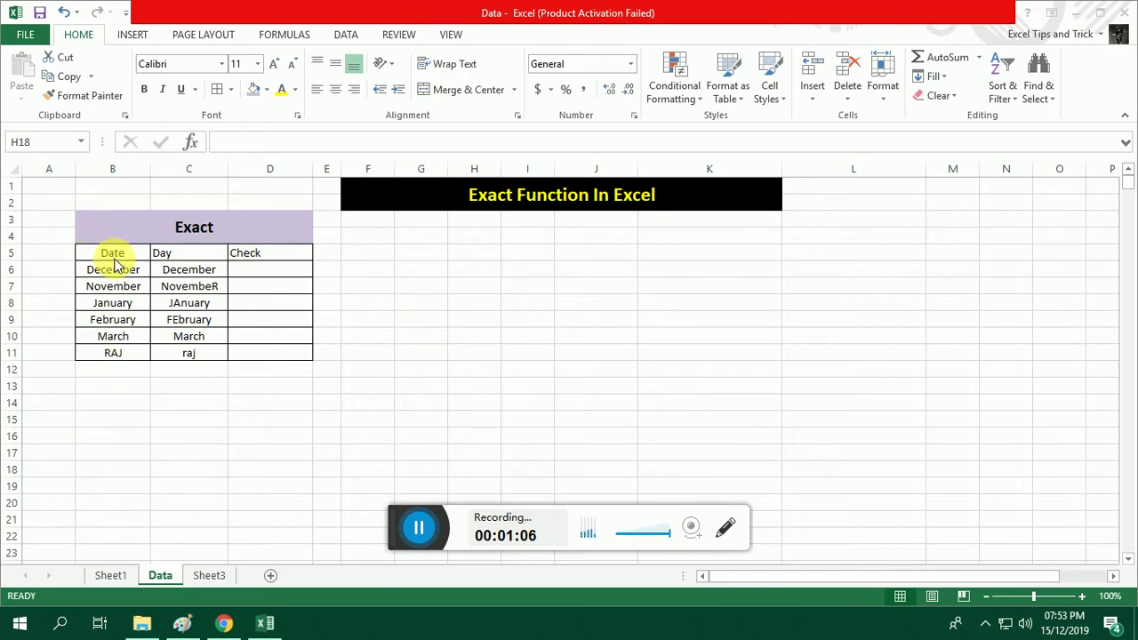
- Rename the Date header in B5 and the Day header in C5 to Data
left_click(171, 255)
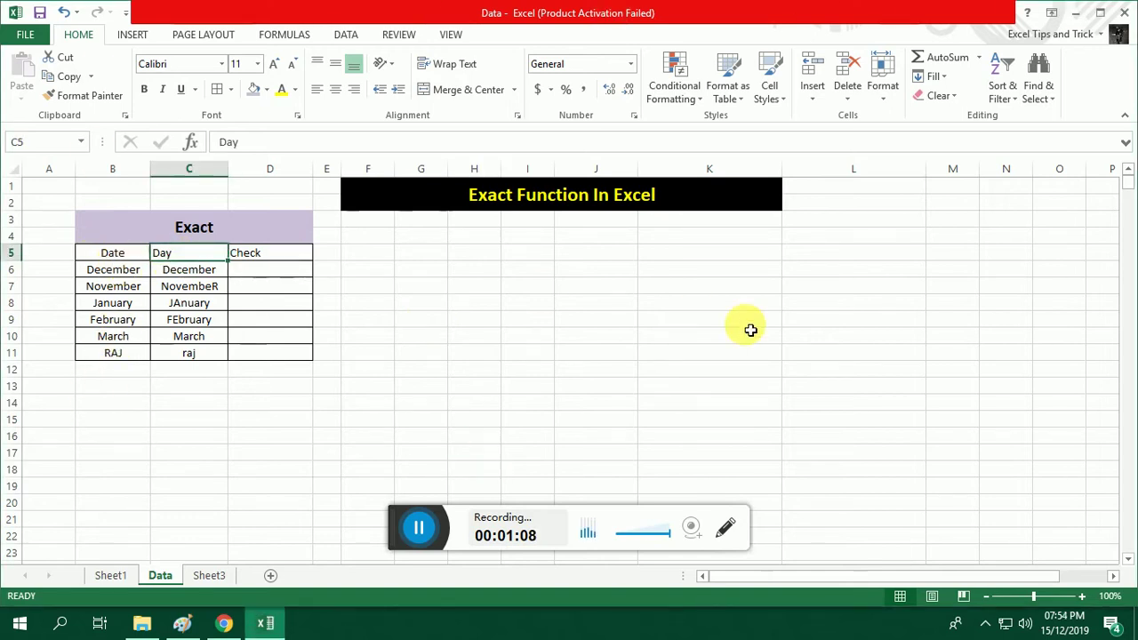
left_click(102, 252)
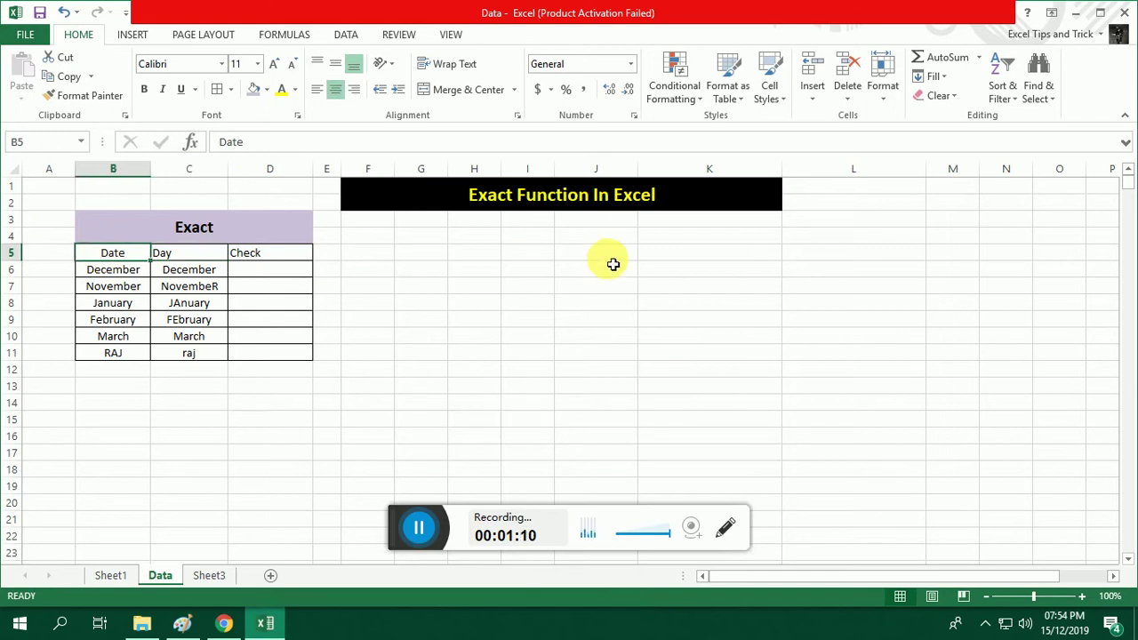
type("Year")
key("BackSpace")
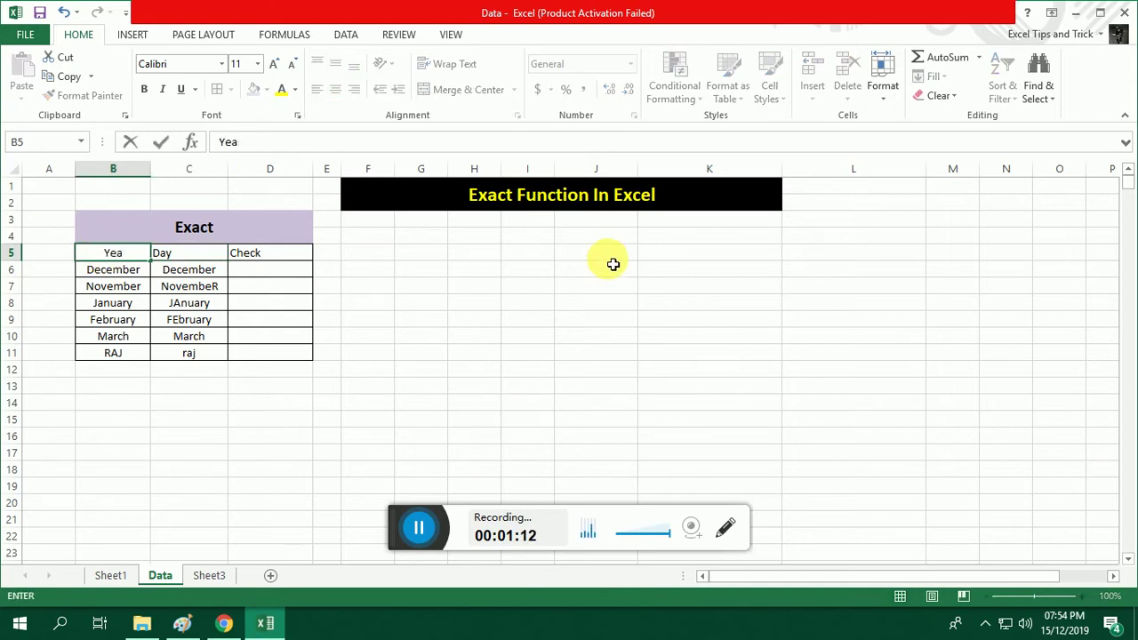
key("BackSpace")
key("BackSpace")
key("BackSpace")
type("Data")
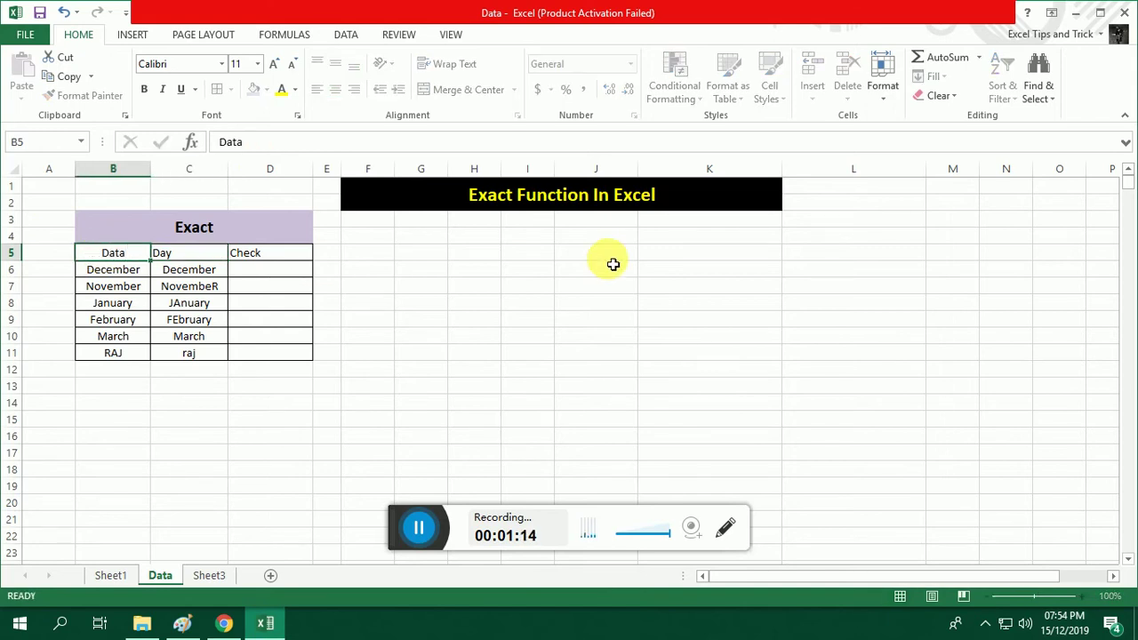
key("Tab")
type("Data")
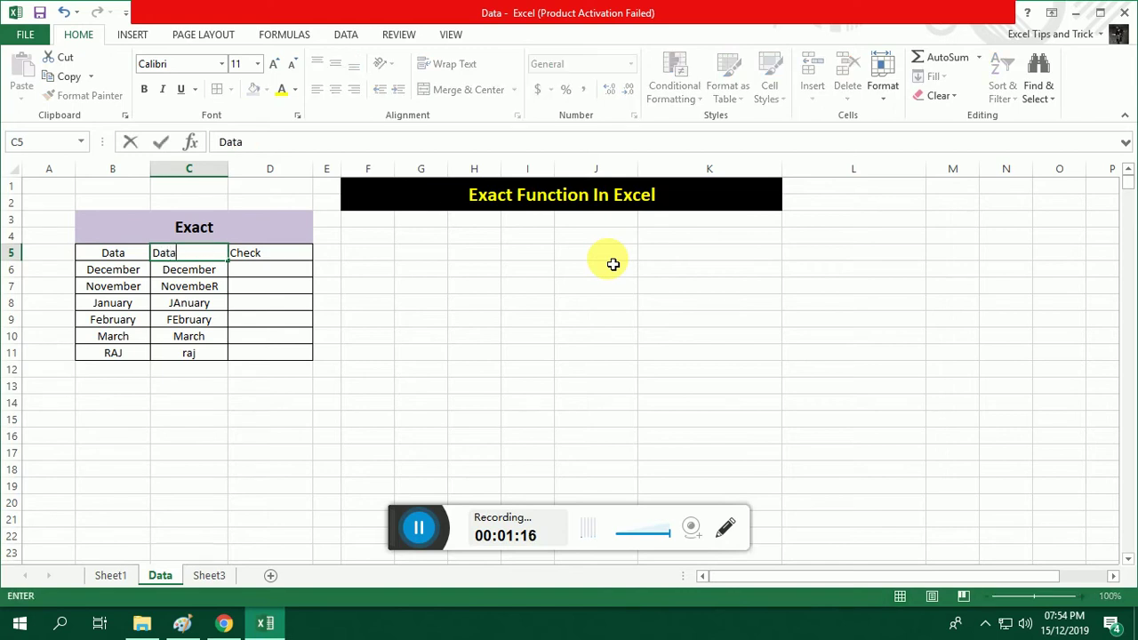
key("Return")
- Compare the B and C month pairs in rows 6–8: December, November/NovembeR, January/JAnuary
key("shift+Right")
key("shift+Down")
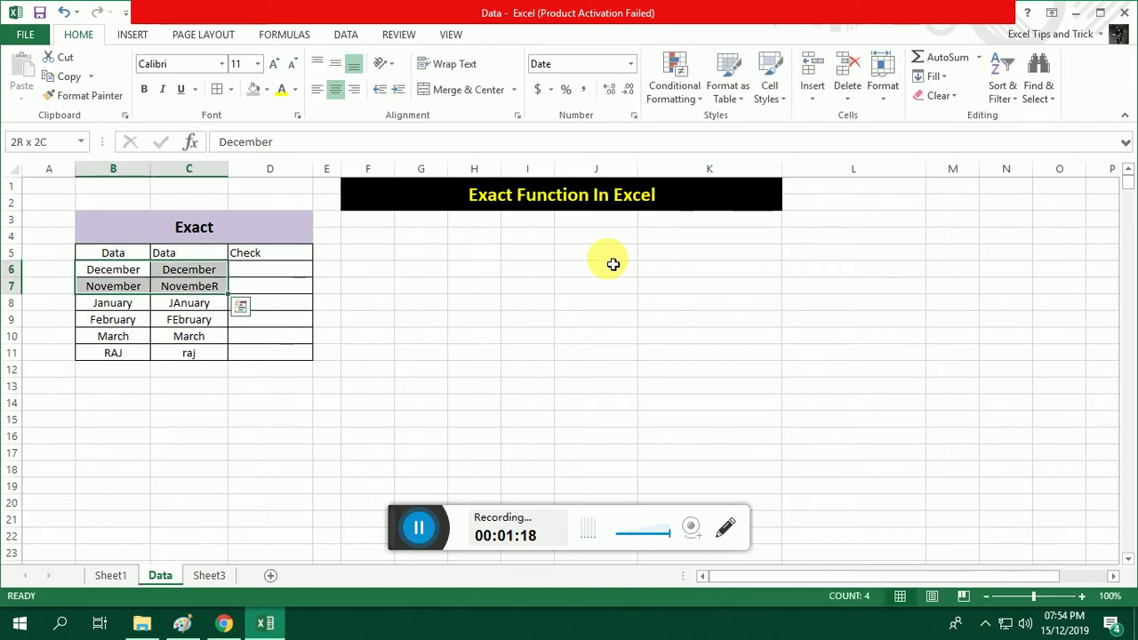
key("shift+Down")
key("shift+Down")
key("shift+Down")
key("shift+Down")
key("shift+Down")
key("Up")
key("Up")
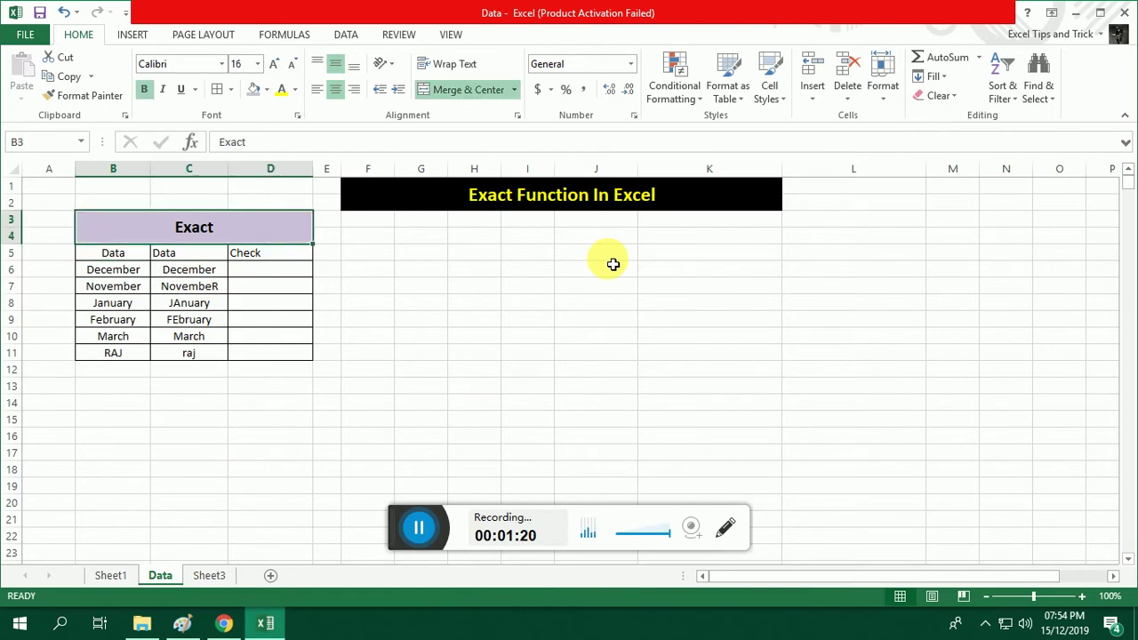
key("Down")
key("Down")
key("Right")
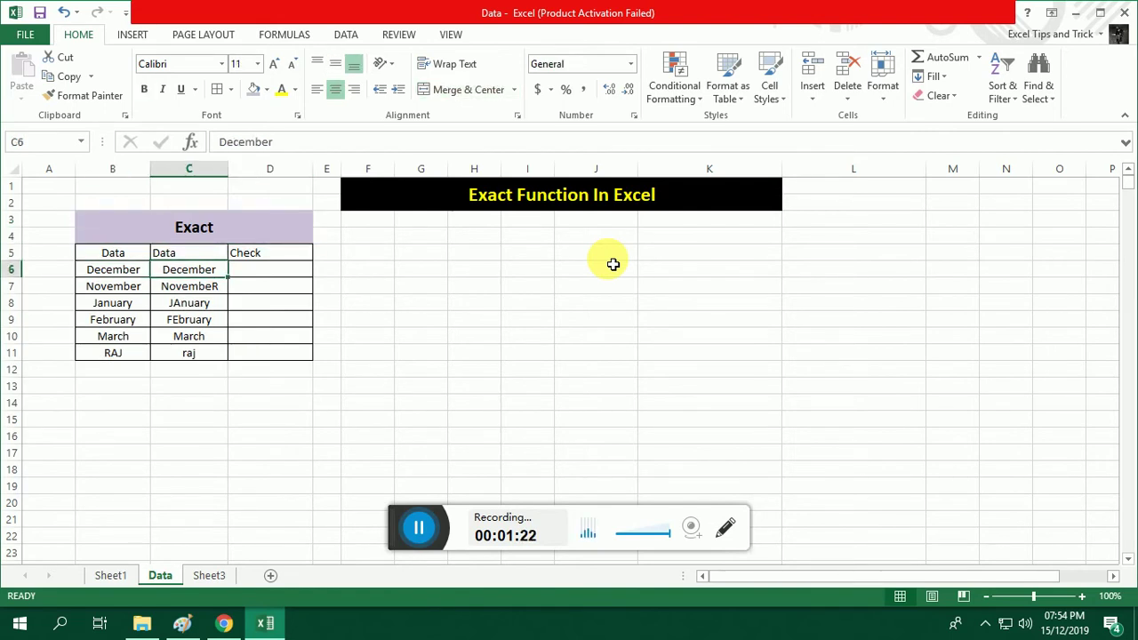
key("Down")
key("Left")
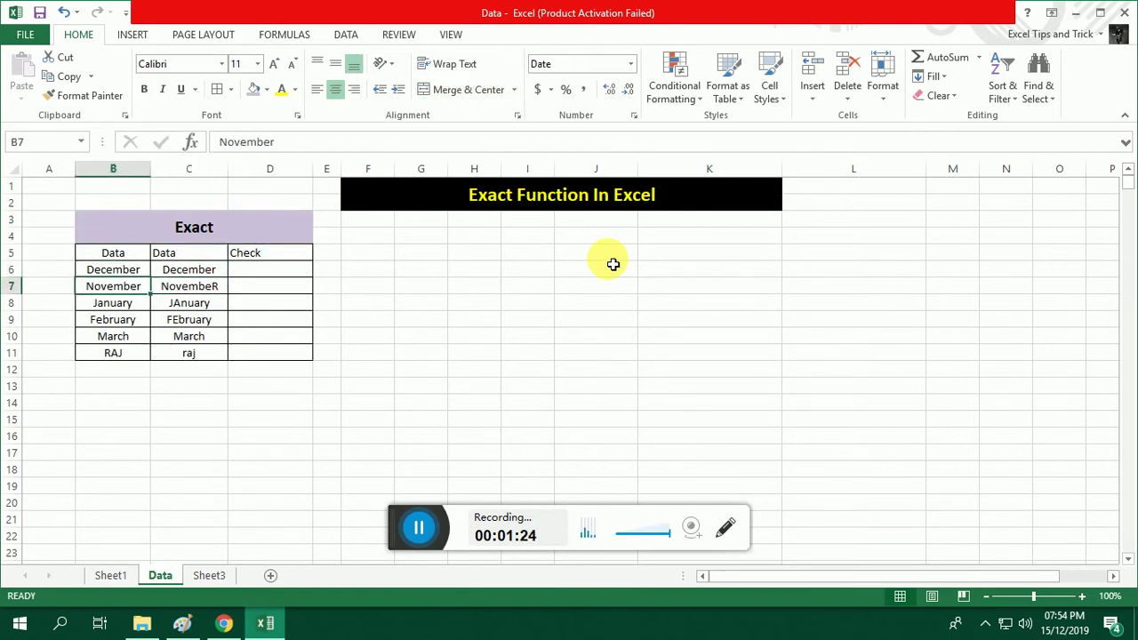
key("Right")
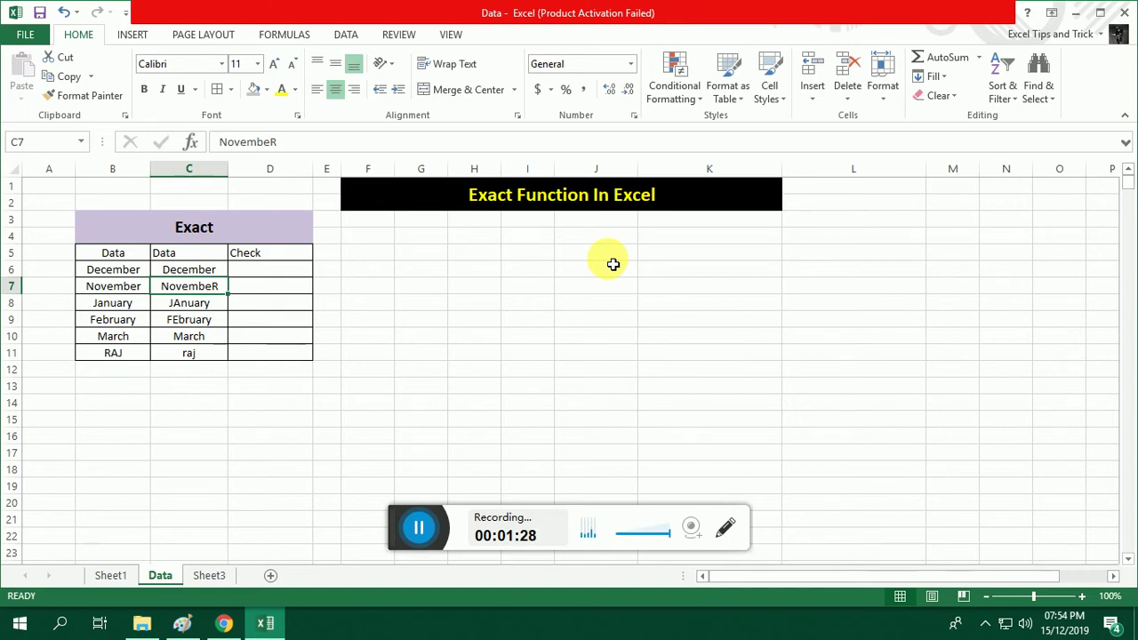
key("Down")
key("Left")
key("Right")
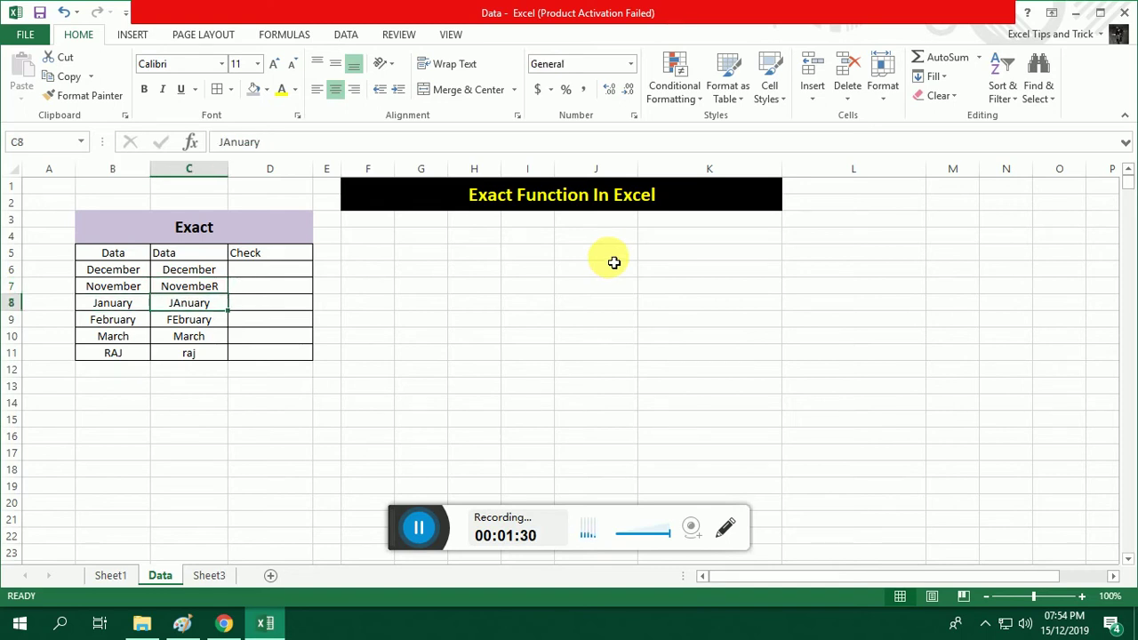
- Compare the February/FEbruary, March and RAJ/raj pairs in rows 9–11, ending on D6
key("Down")
key("Left")
key("Right")
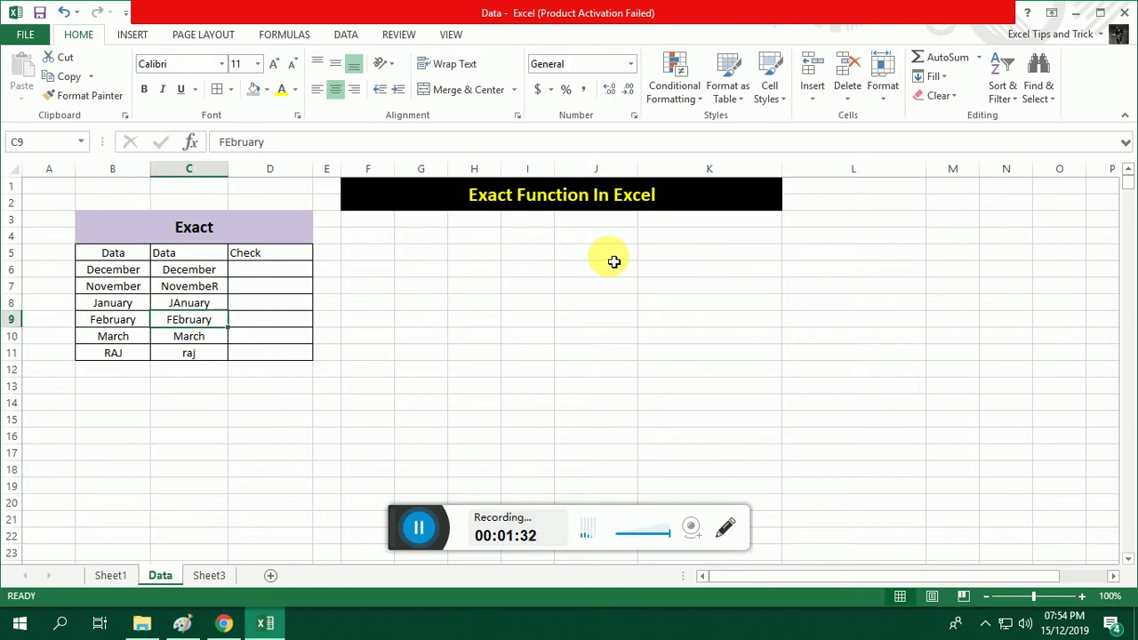
key("Down")
key("Left")
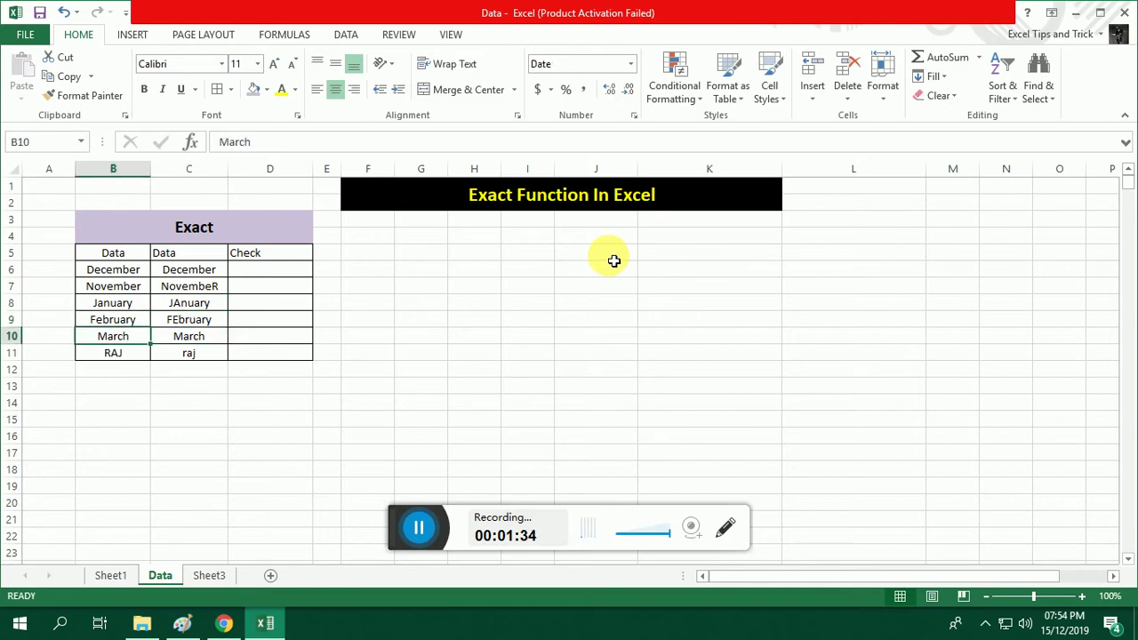
key("Right")
key("Down")
key("Left")
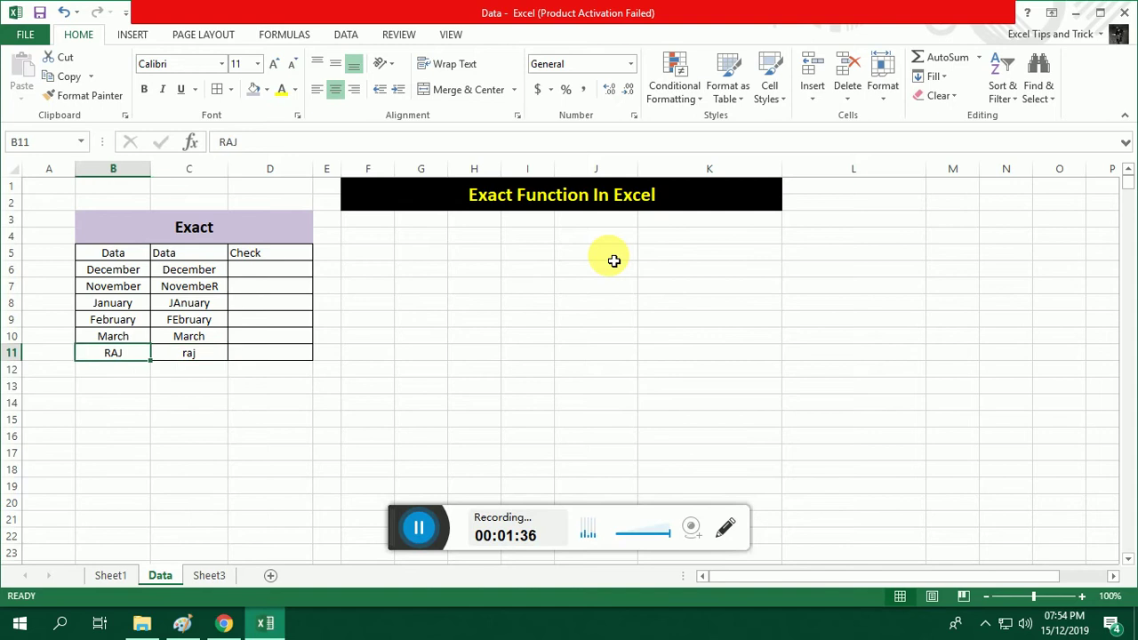
key("Right")
key("Up")
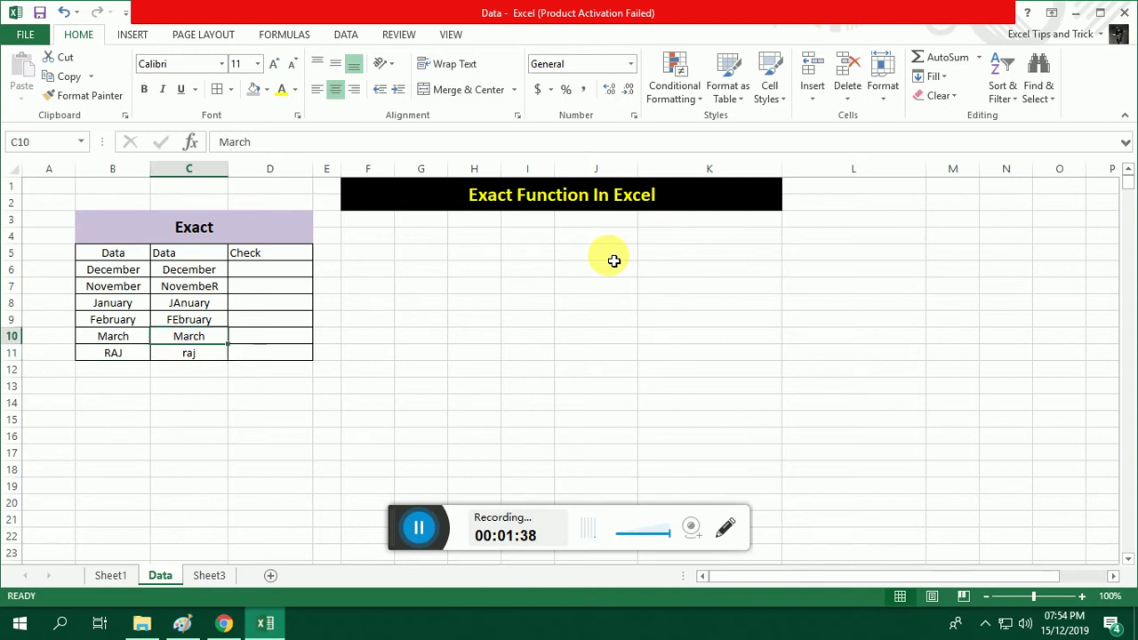
key("Up")
key("Up")
key("Up")
key("Up")
key("Right")
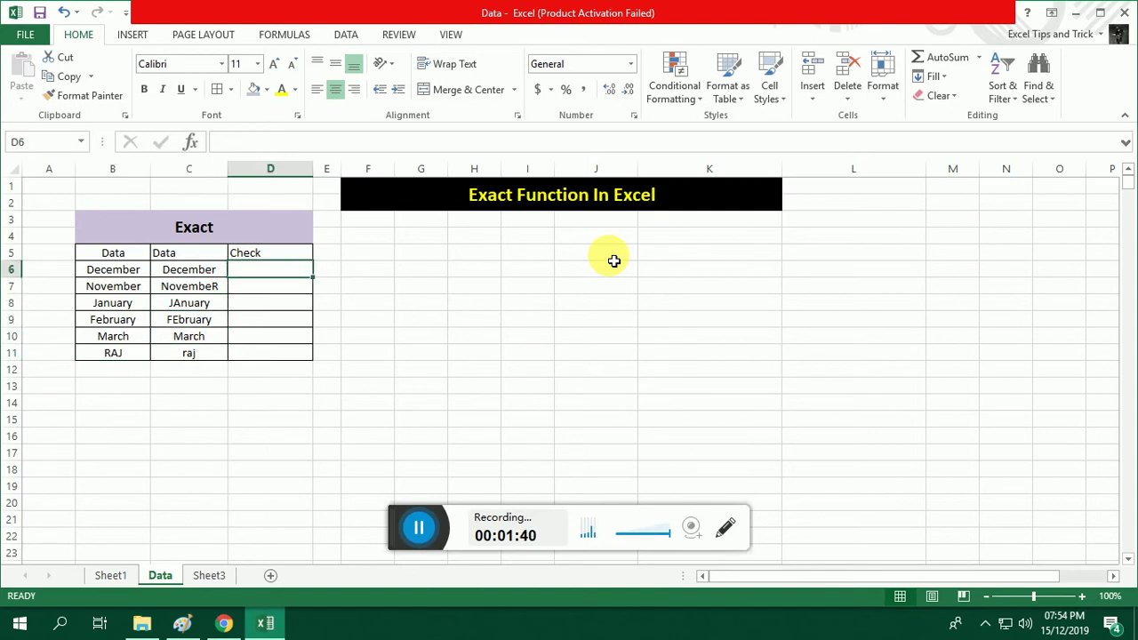
- Enter =B6=C6 in D6 and fill it down to D11 with Ctrl+D
type("=")
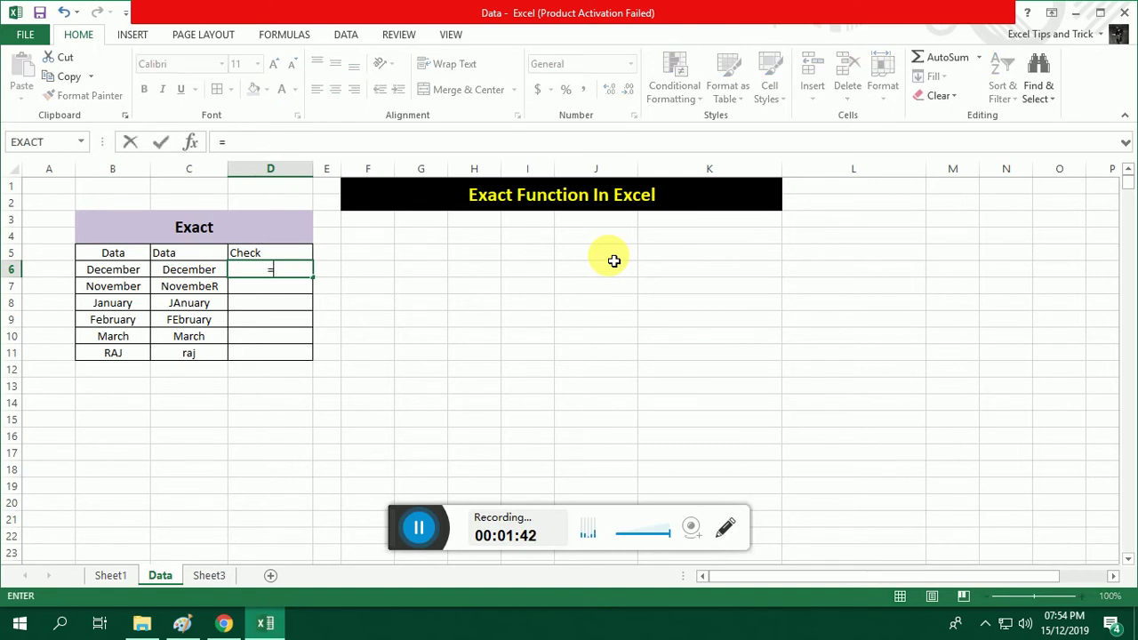
key("Left")
key("Left")
type("=")
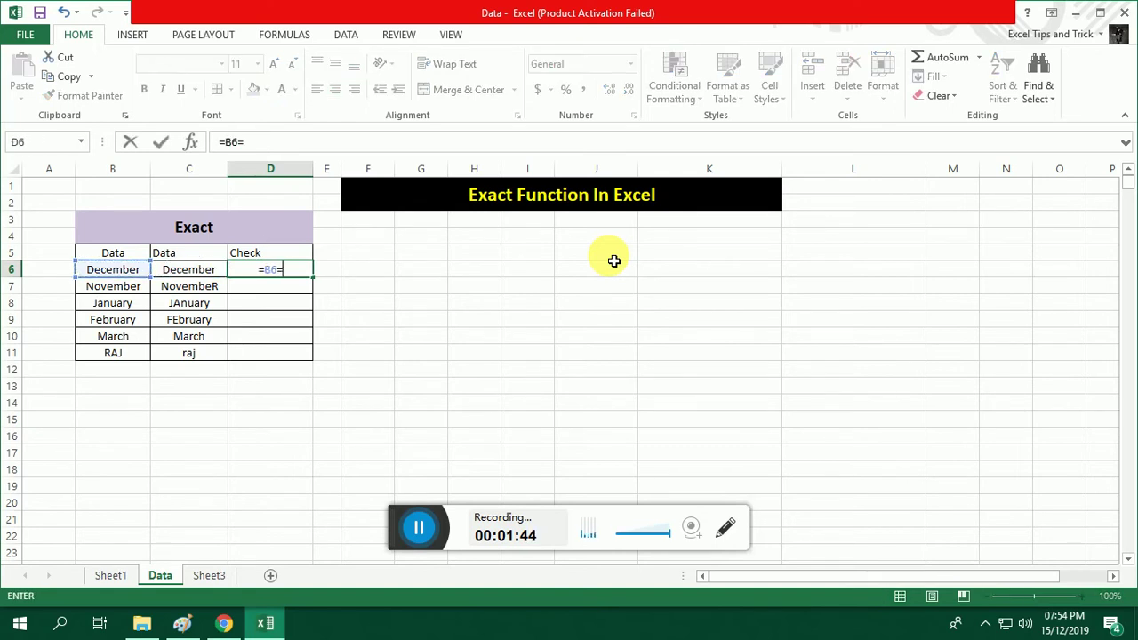
key("Left")
key("Return")
key("Up")
key("shift+Down")
key("shift+Down")
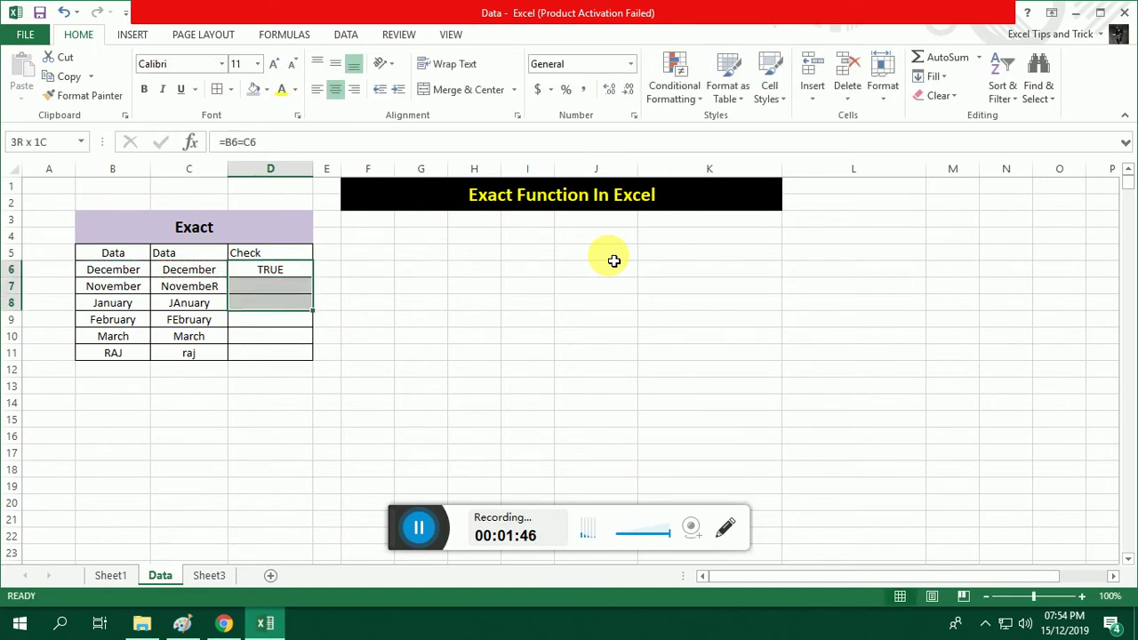
key("shift+Down")
key("shift+Down")
key("shift+Down")
key("ctrl+d")
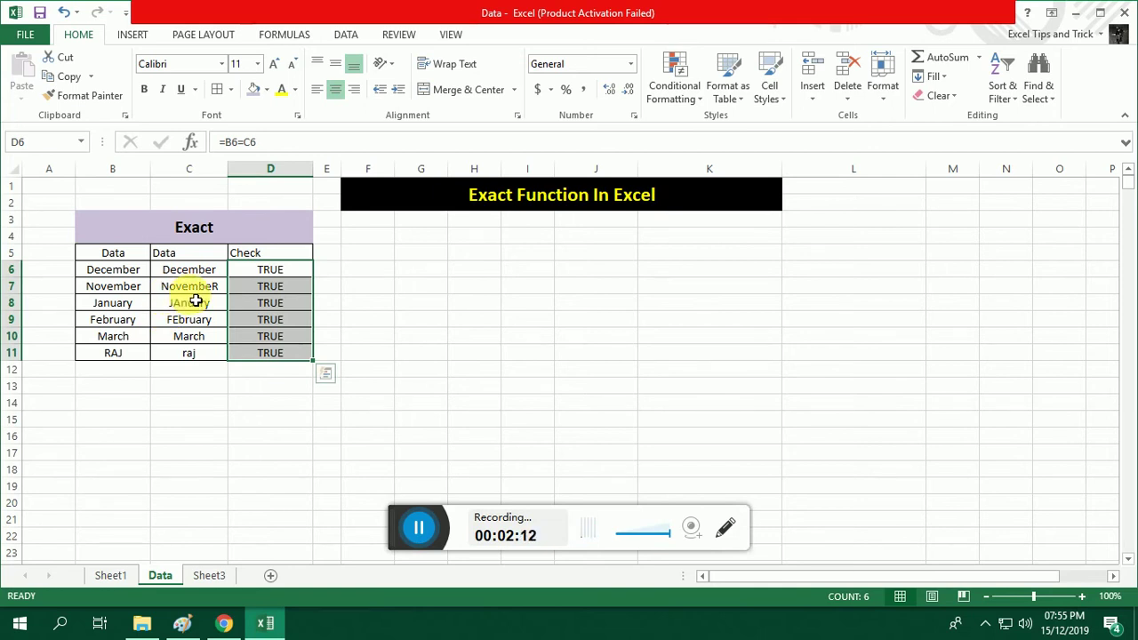
- Clear the old results and enter =EXACT(B6,C6) in D6
key("Delete")
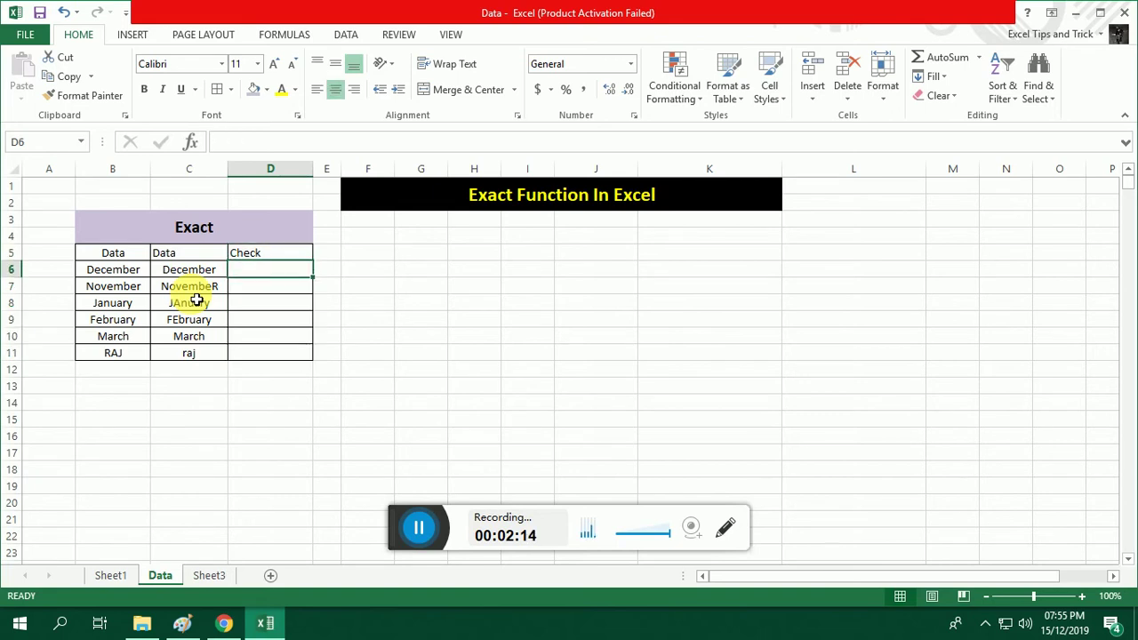
type("=ex")
key("Tab")
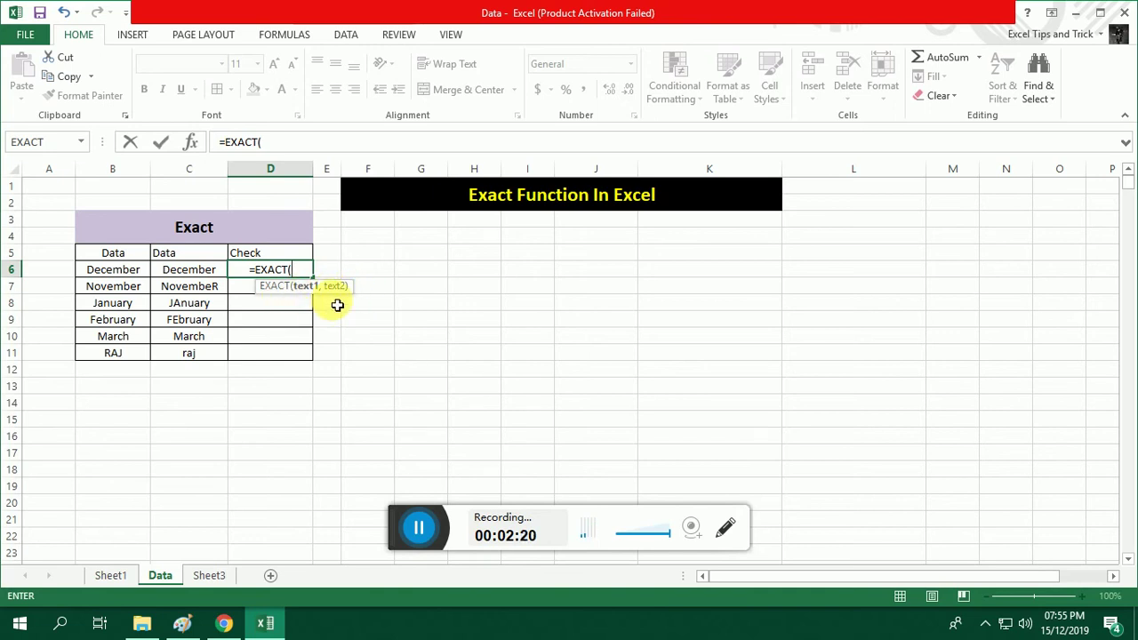
left_click(106, 274)
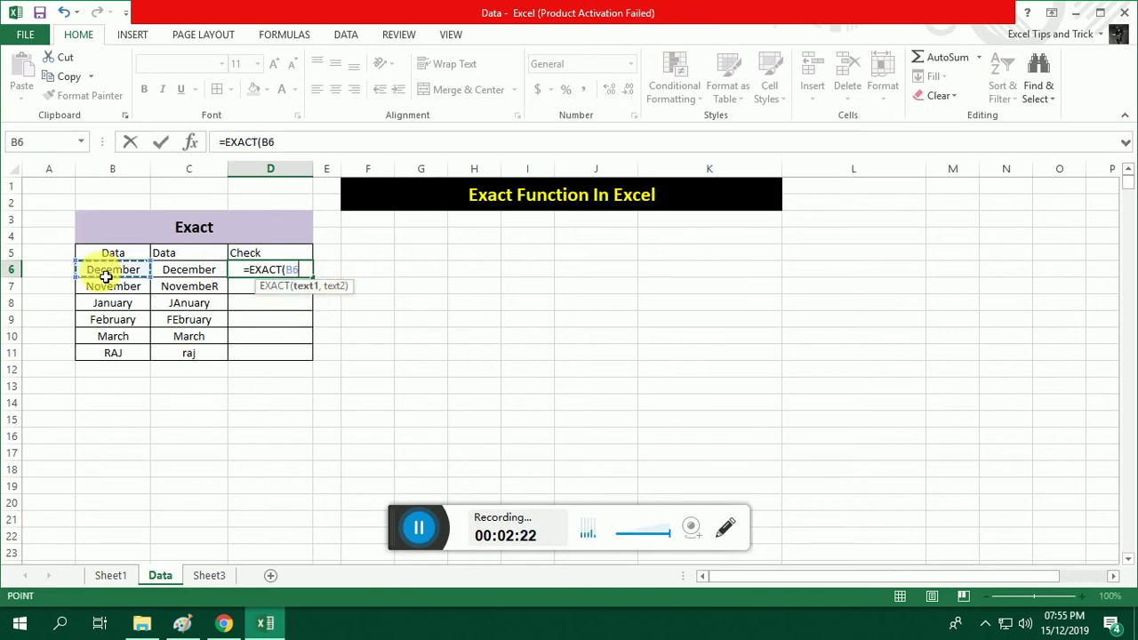
type(",")
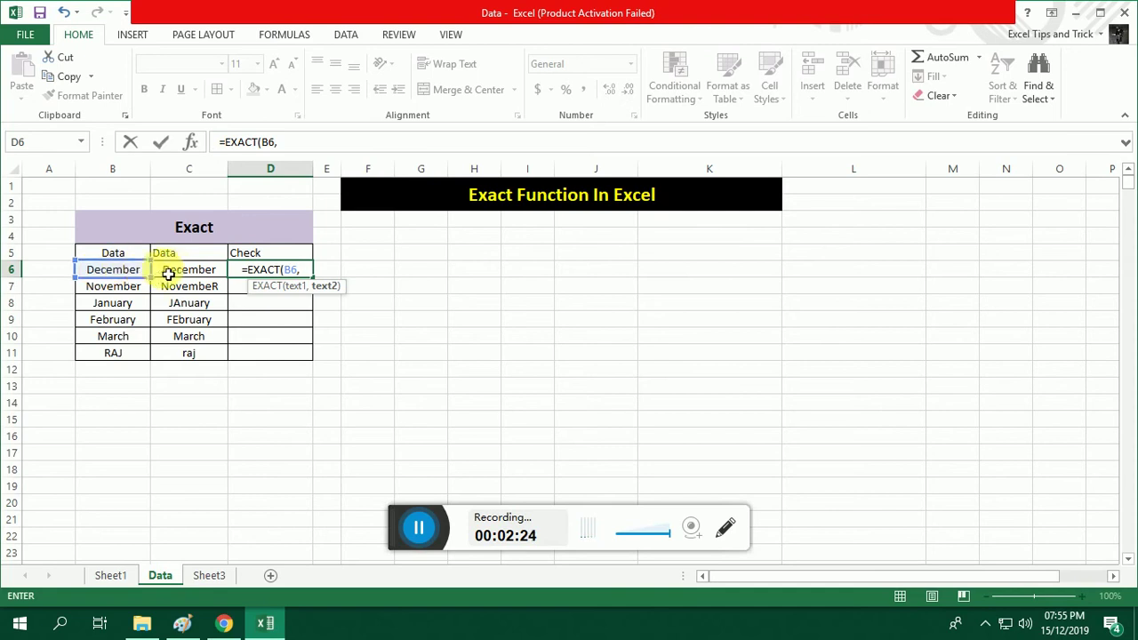
left_click(178, 273)
type(")")
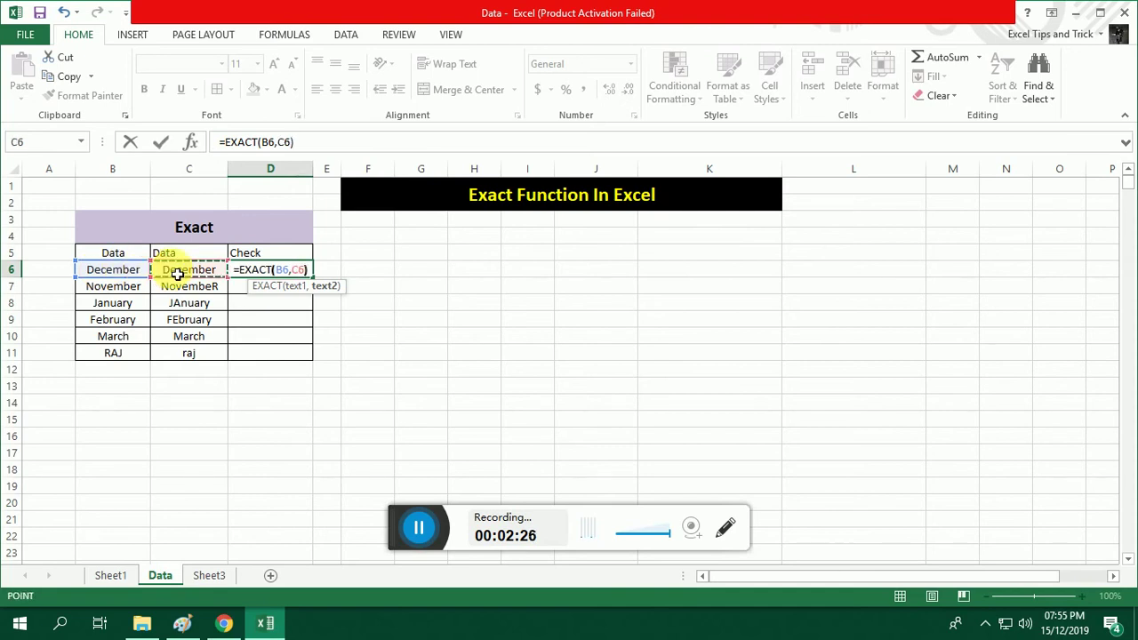
key("Return")
- Fill the EXACT formula down to D11 and inspect the formulas in D6 and D7
key("Up")
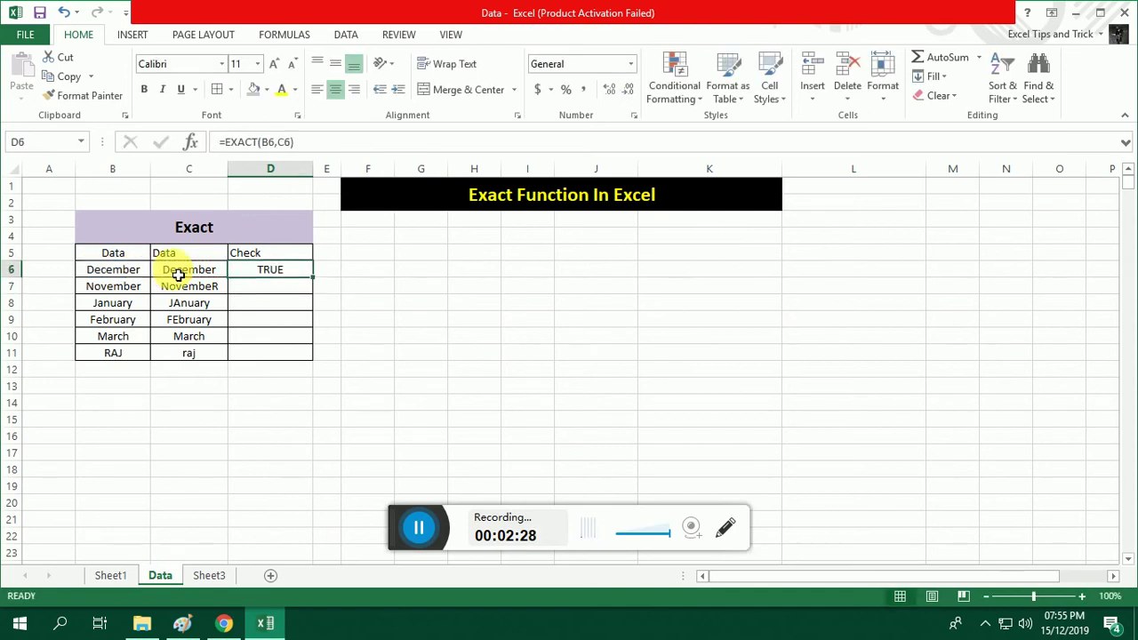
key("shift+Down")
key("shift+Down")
key("shift+Down")
key("shift+Down")
key("shift+Down")
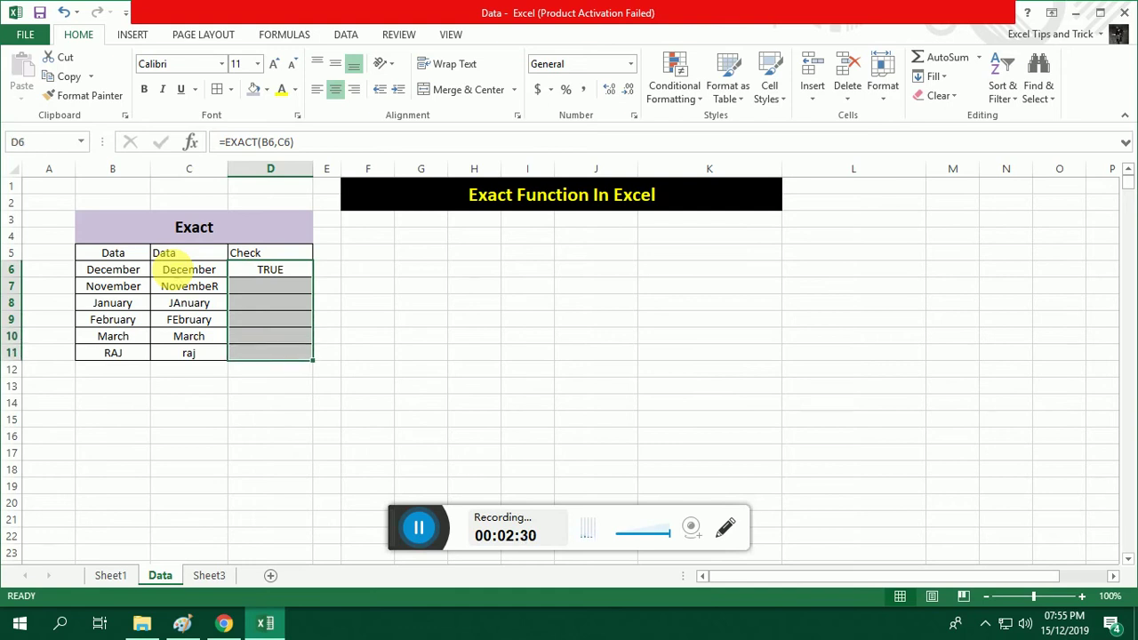
key("ctrl+d")
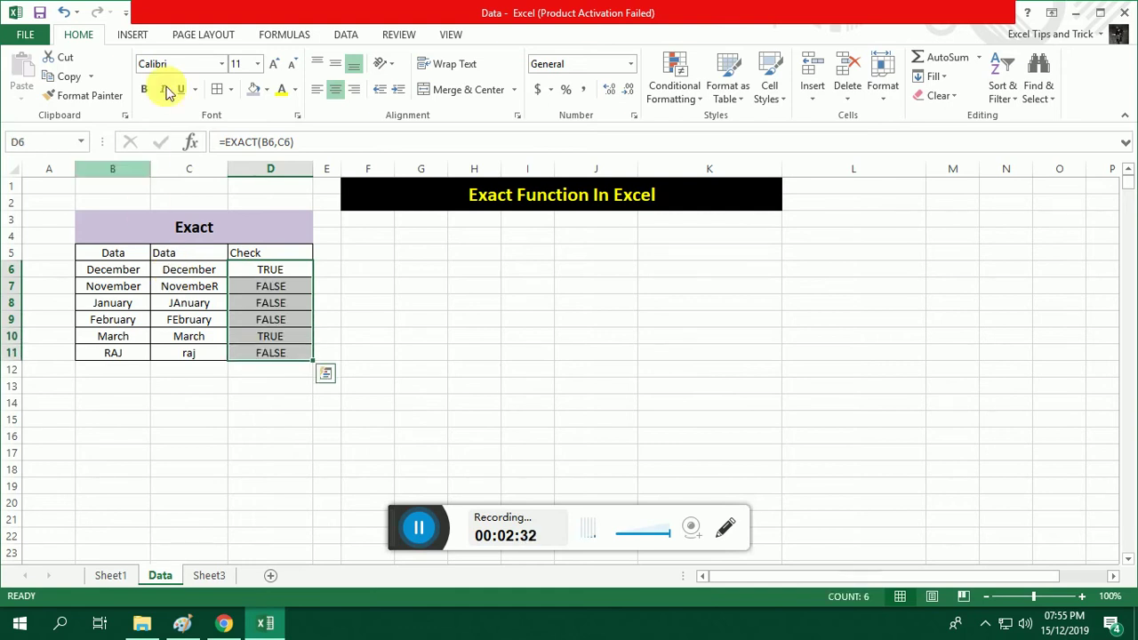
left_click(115, 269)
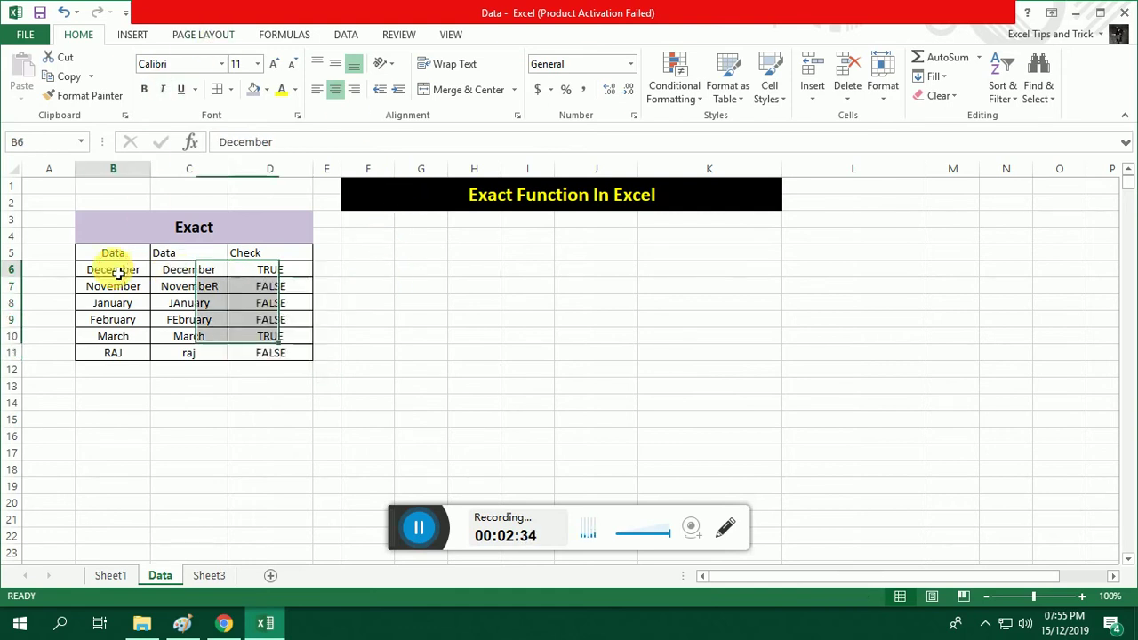
left_click(197, 271)
left_click(295, 285)
left_click(290, 271)
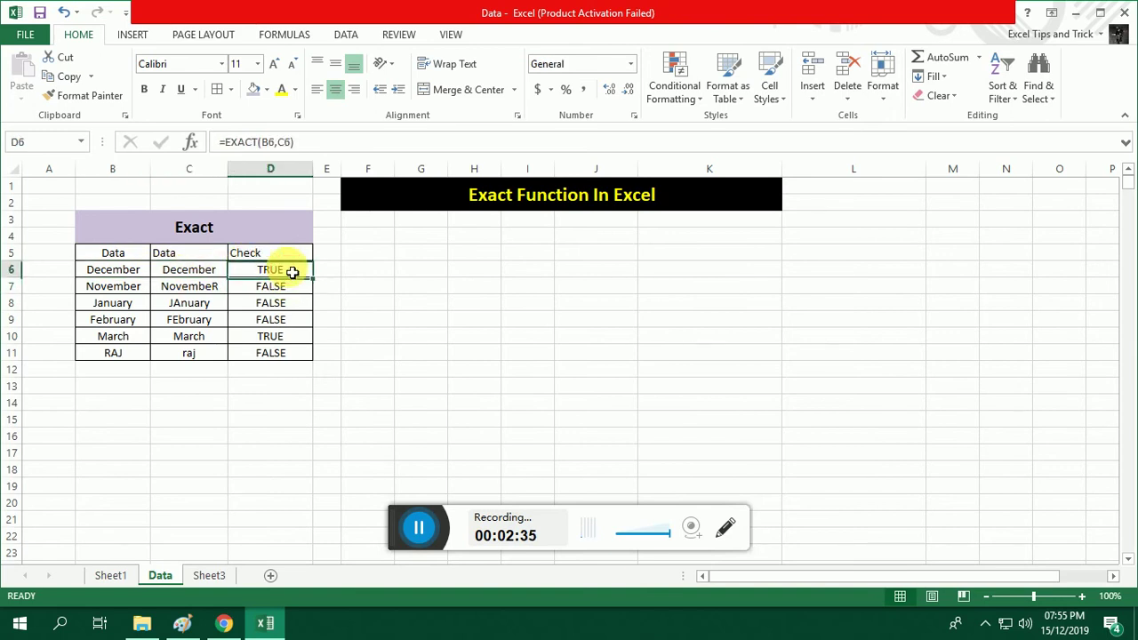
left_click(725, 529)
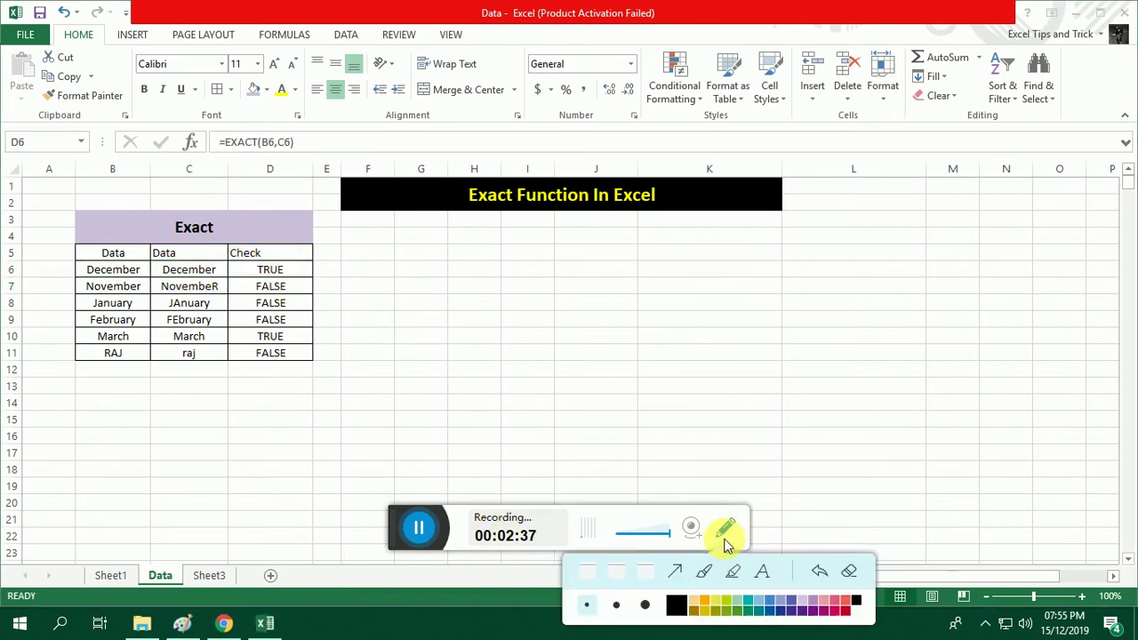
left_click(732, 573)
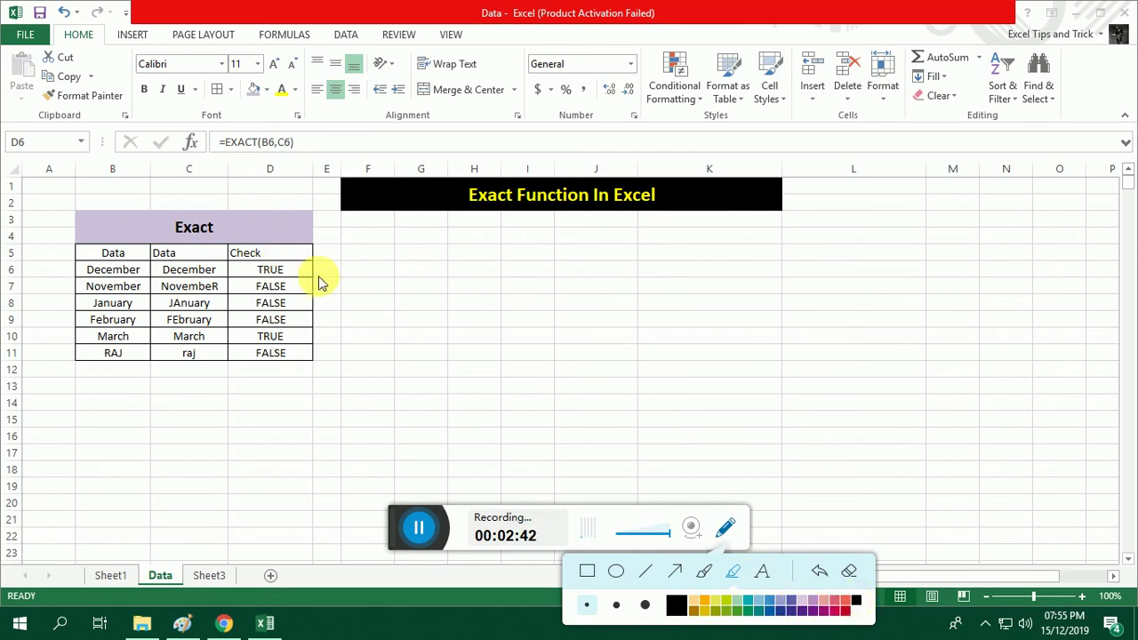
left_click_drag(325, 271, 396, 270)
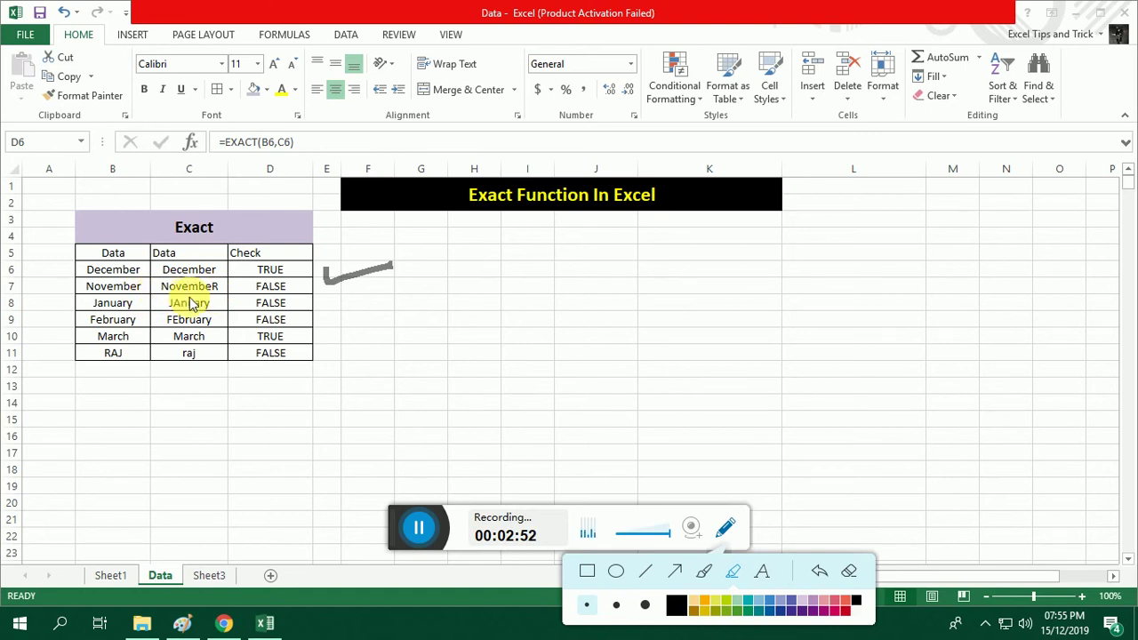
left_click_drag(329, 289, 418, 271)
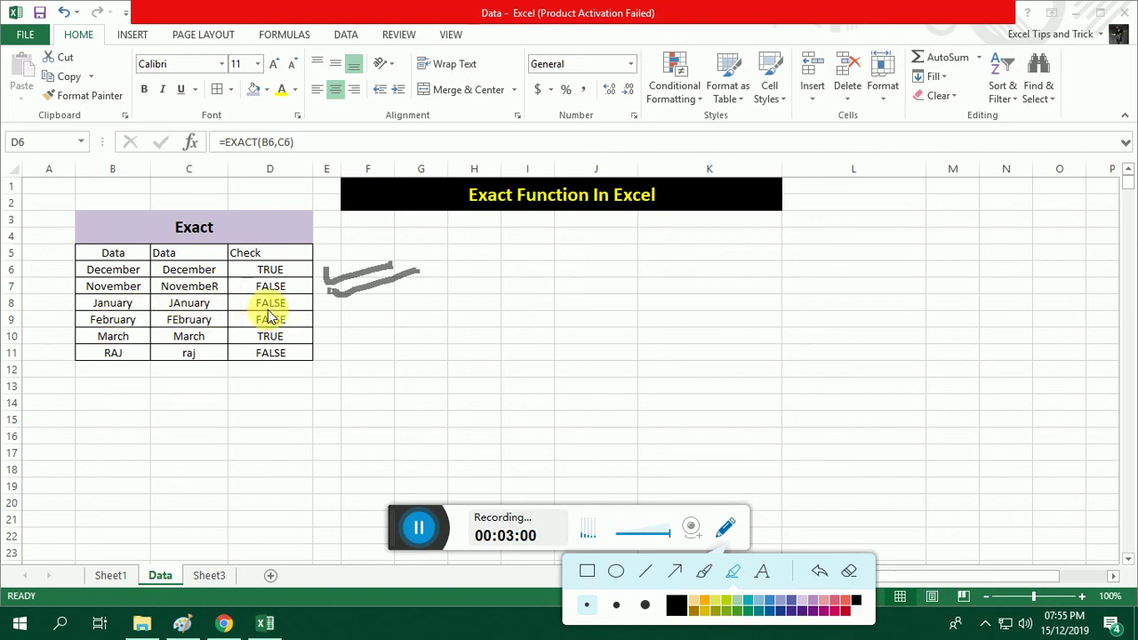
left_click_drag(325, 305, 391, 286)
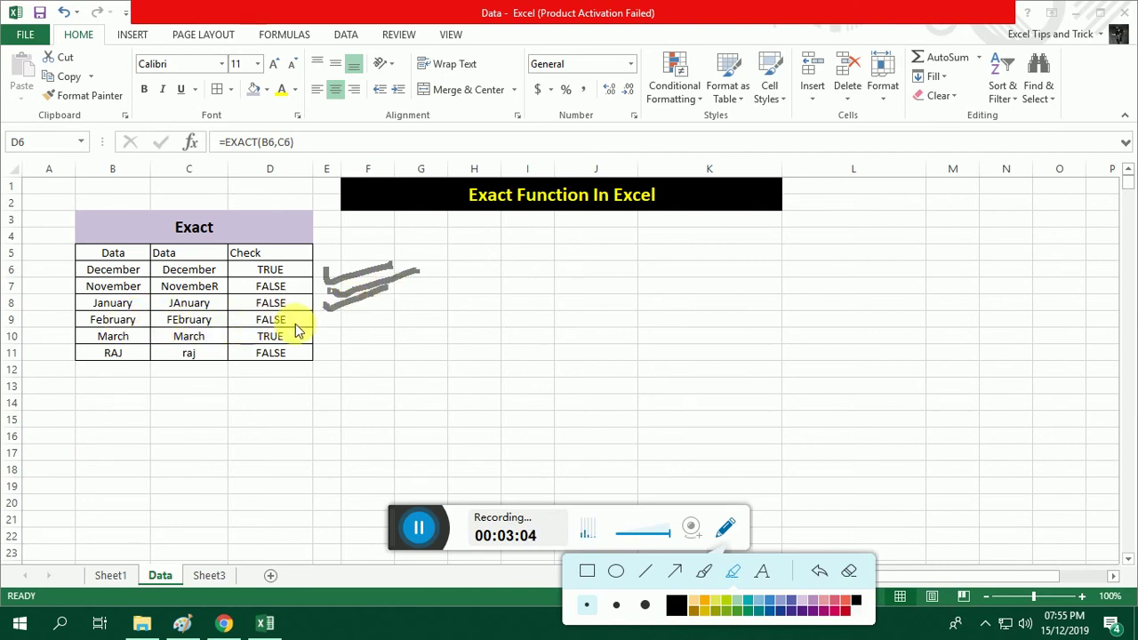
mouse_move(322, 318)
left_mouse_down()
mouse_move(365, 325)
mouse_move(391, 311)
left_mouse_up()
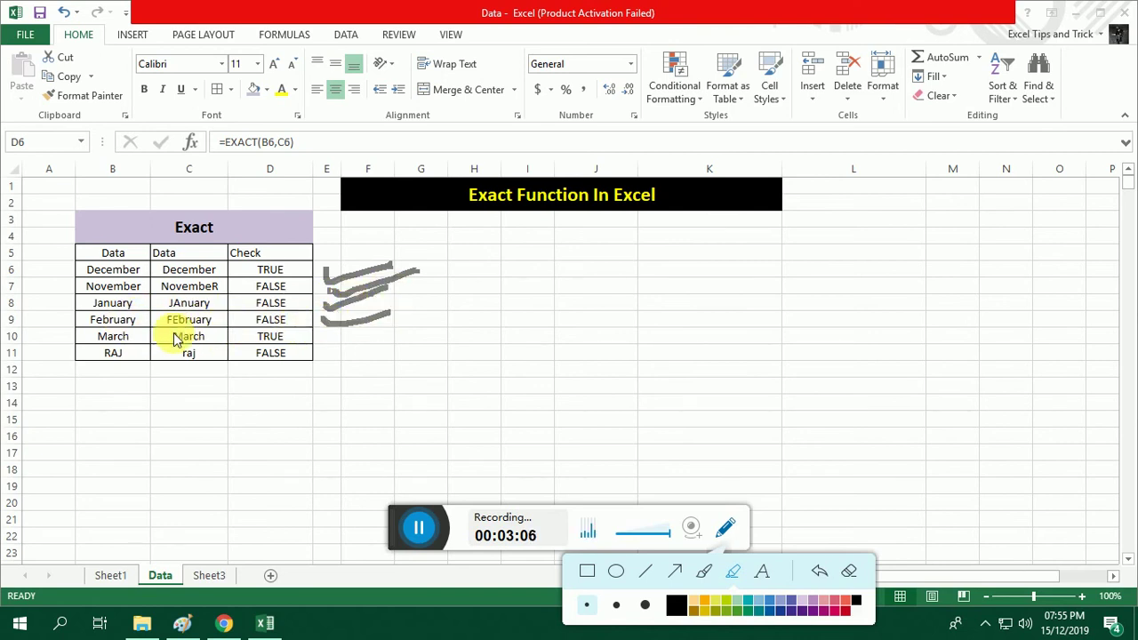
left_click_drag(326, 341, 394, 325)
left_click_drag(321, 359, 405, 340)
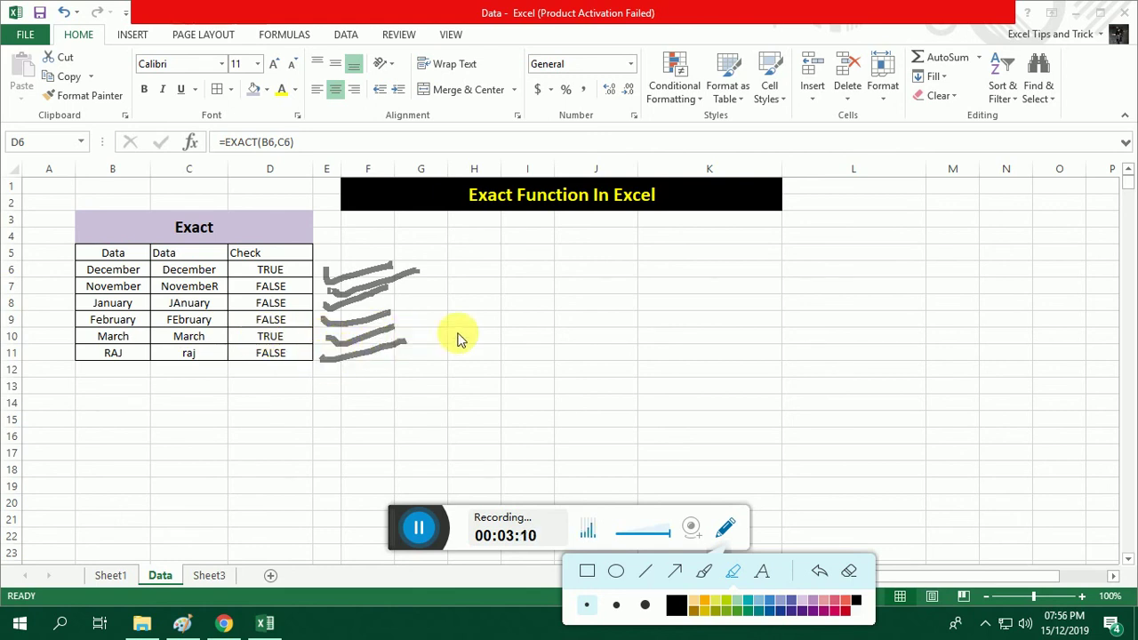
left_click(849, 571)
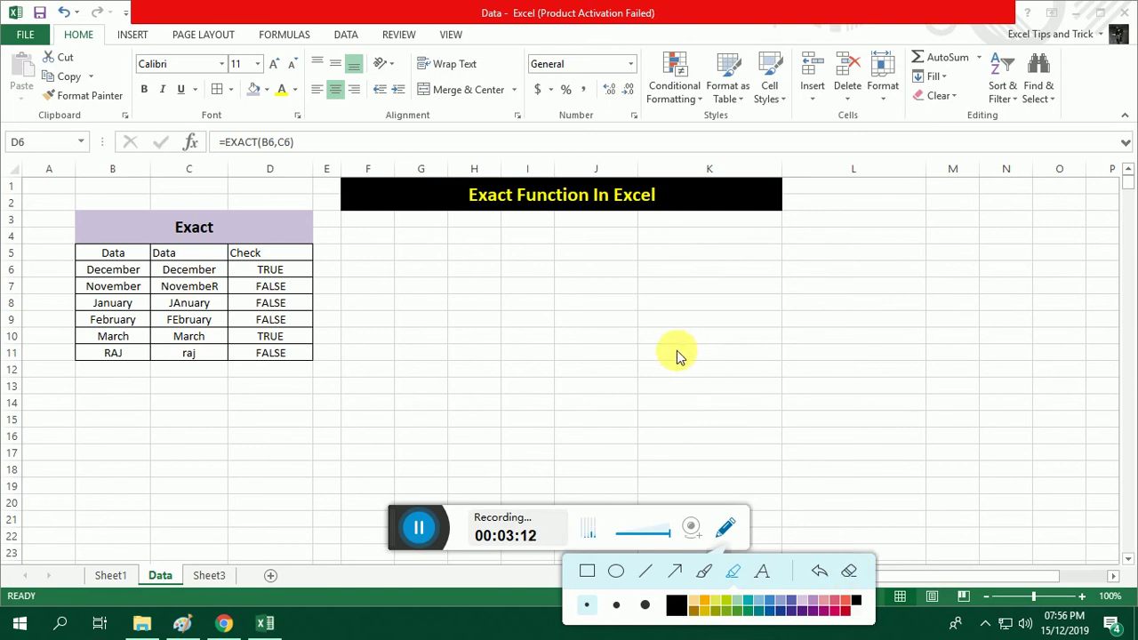